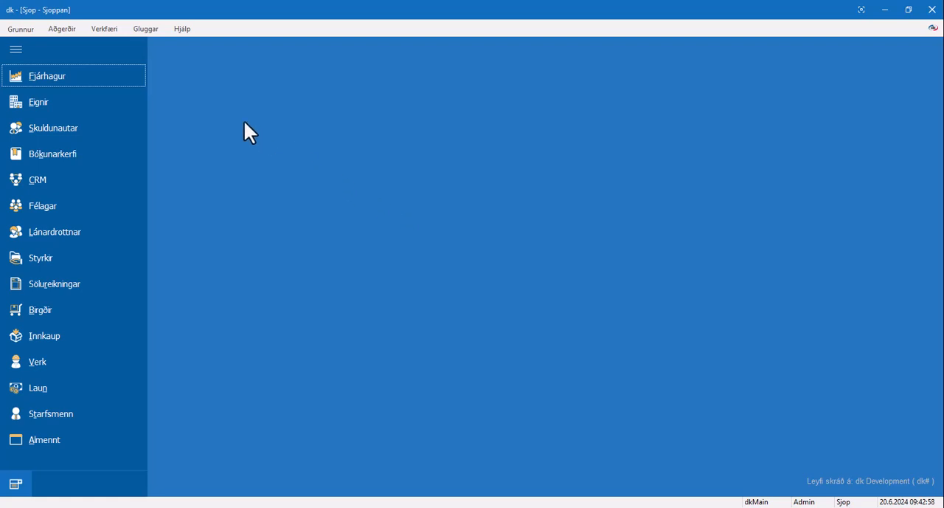
Step: Create a new general ledger journal (Dagbók) with the description "Innborgun" and start its first line
{"action": "left_click", "coordinate": [113, 75]}
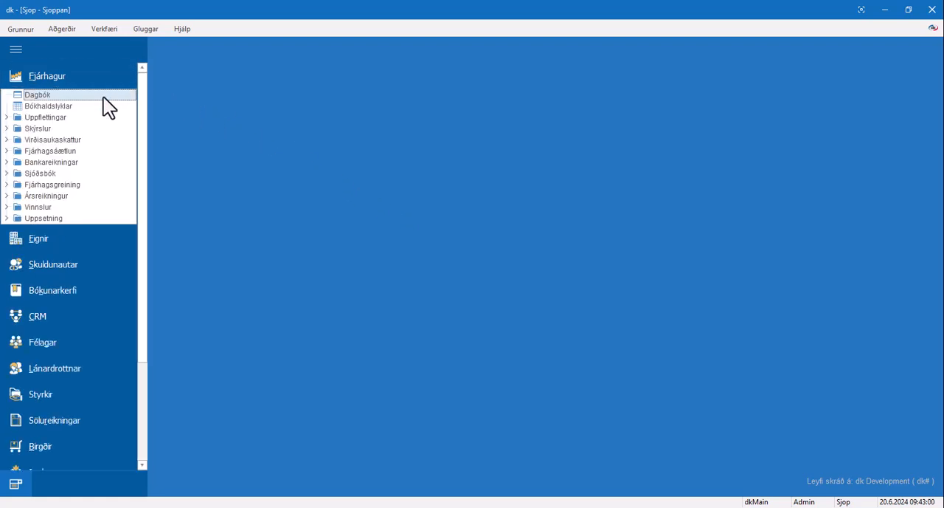
{"action": "left_click", "coordinate": [103, 97]}
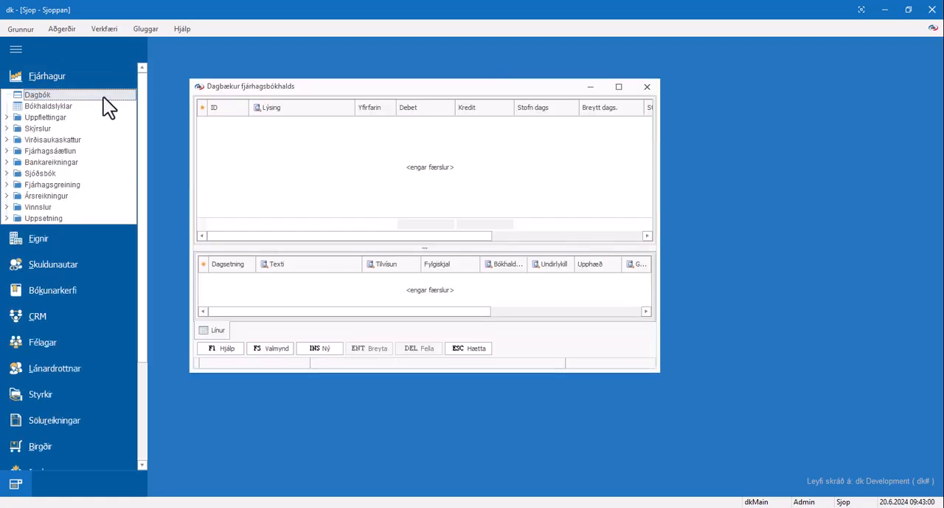
{"action": "left_click", "coordinate": [335, 351]}
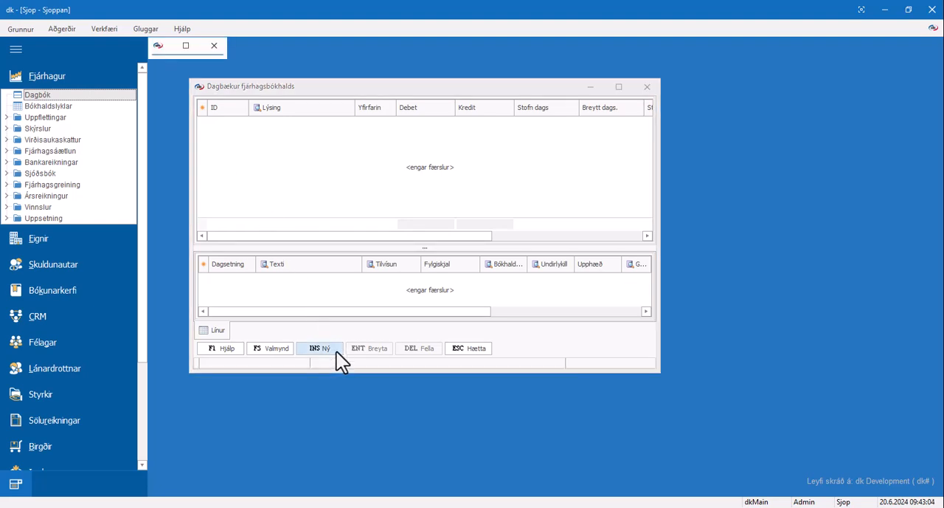
{"action": "type", "text": "In"}
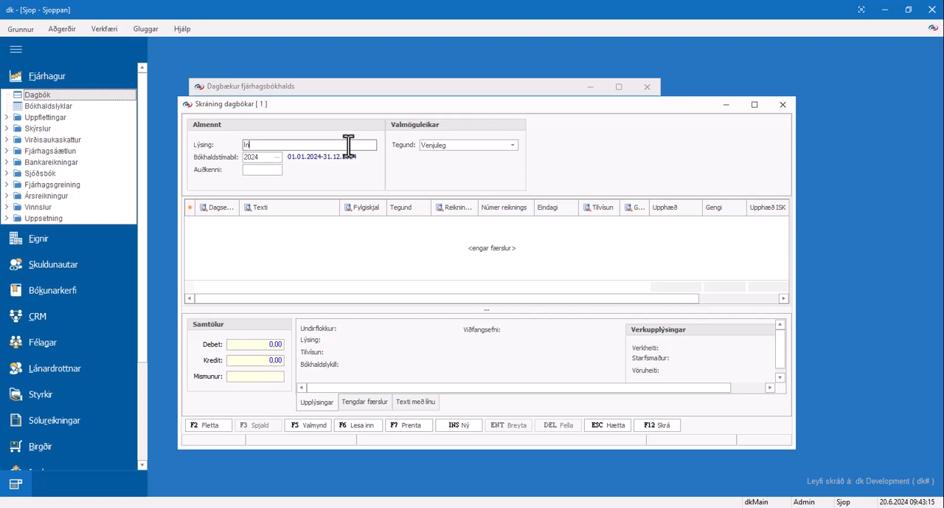
{"action": "type", "text": "nborgu"}
{"action": "key", "text": "Return"}
{"action": "key", "text": "Return"}
{"action": "key", "text": "Return"}
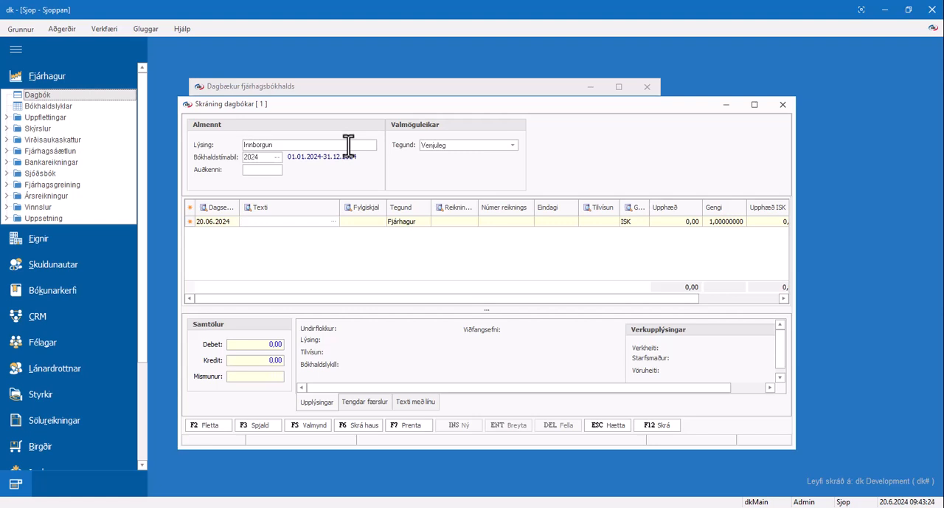
Step: Enter the text "Innborgun erlend" and voucher number 3 on the first journal line
{"action": "type", "text": "Innborgun erlend"}
{"action": "key", "text": "Return"}
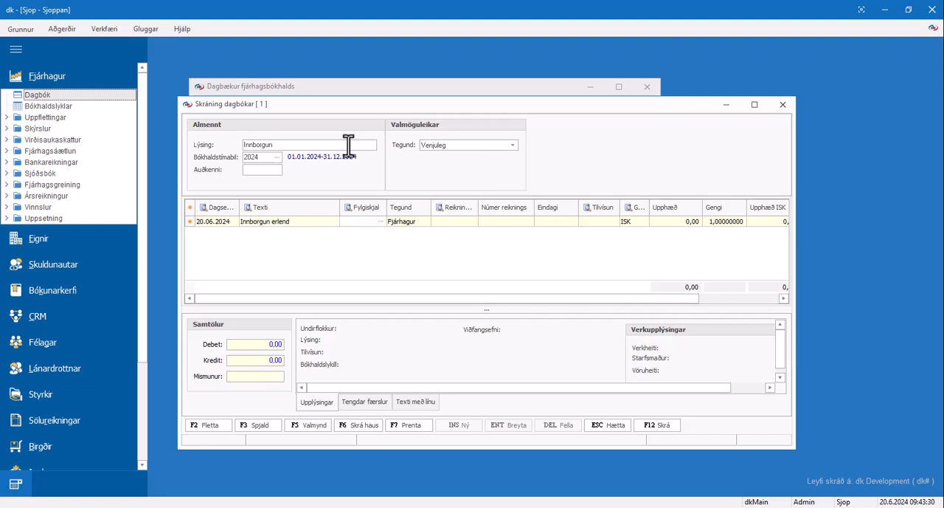
{"action": "type", "text": "3"}
{"action": "key", "text": "Return"}
Step: Set the line's type to Skuldunautar and select the debtor "Erlendur viðskiptavinur EUR" as its account
{"action": "type", "text": "s"}
{"action": "key", "text": "Return"}
{"action": "key", "text": "Return"}
{"action": "key", "text": "F2"}
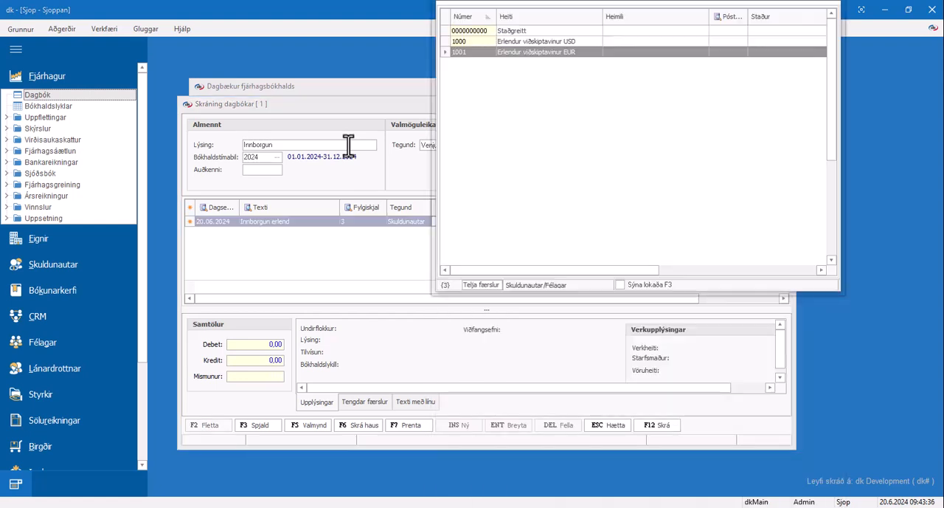
{"action": "double_click", "coordinate": [474, 53]}
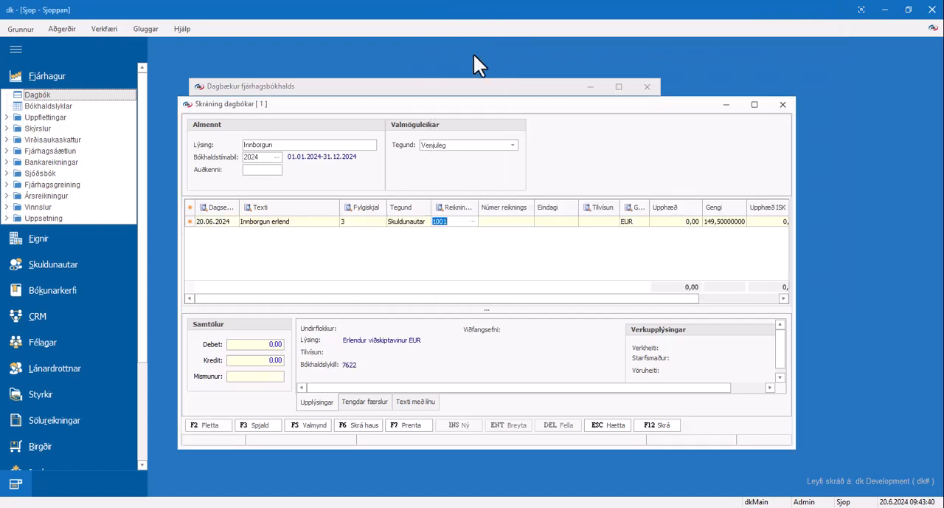
Step: Mark the debtor's unpaid invoice 4 as paid and transfer it to the journal line
{"action": "key", "text": "Return"}
{"action": "key", "text": "F2"}
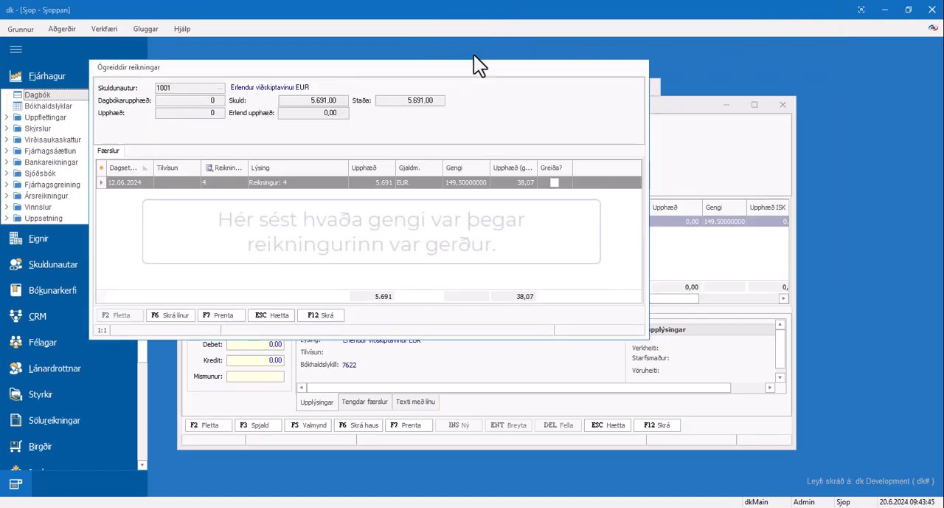
{"action": "left_click", "coordinate": [555, 182]}
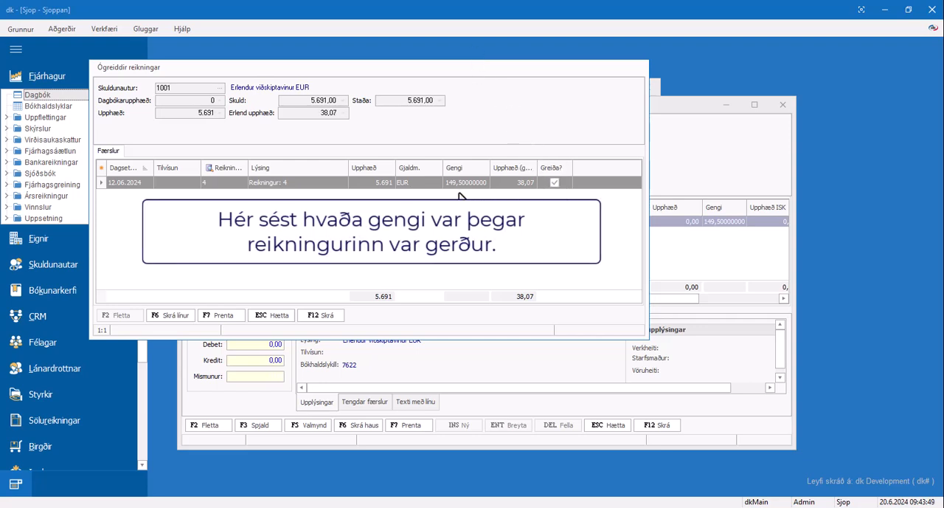
{"action": "left_click", "coordinate": [337, 316]}
Step: Set the debtor line's exchange rate to 149,1 and save the line, accepting the exchange rate discrepancy
{"action": "key", "text": "Return"}
{"action": "key", "text": "Return"}
{"action": "key", "text": "Return"}
{"action": "key", "text": "Return"}
{"action": "key", "text": "Return"}
{"action": "type", "text": "149,1"}
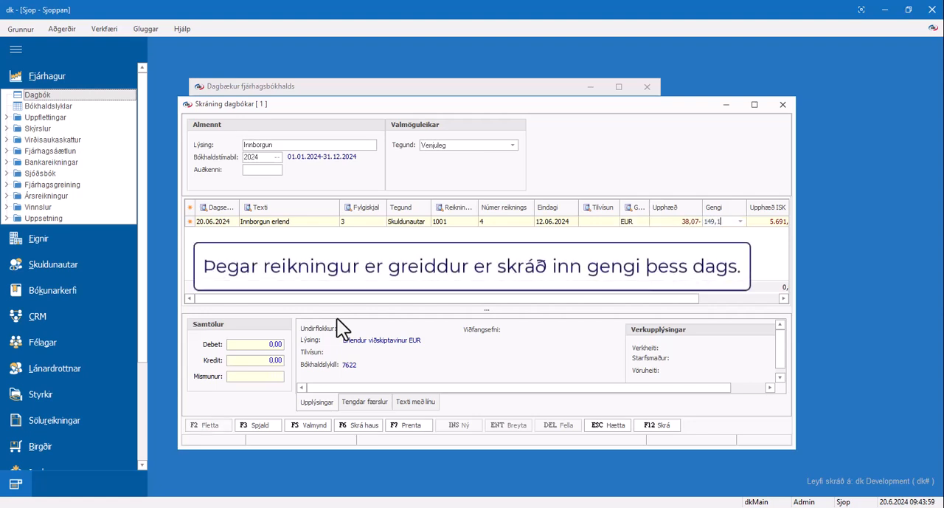
{"action": "key", "text": "Return"}
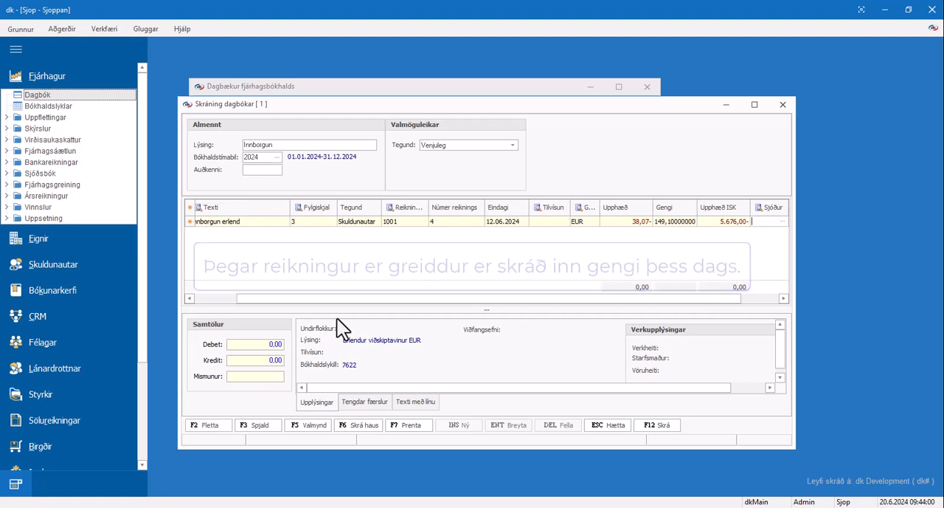
{"action": "key", "text": "Return"}
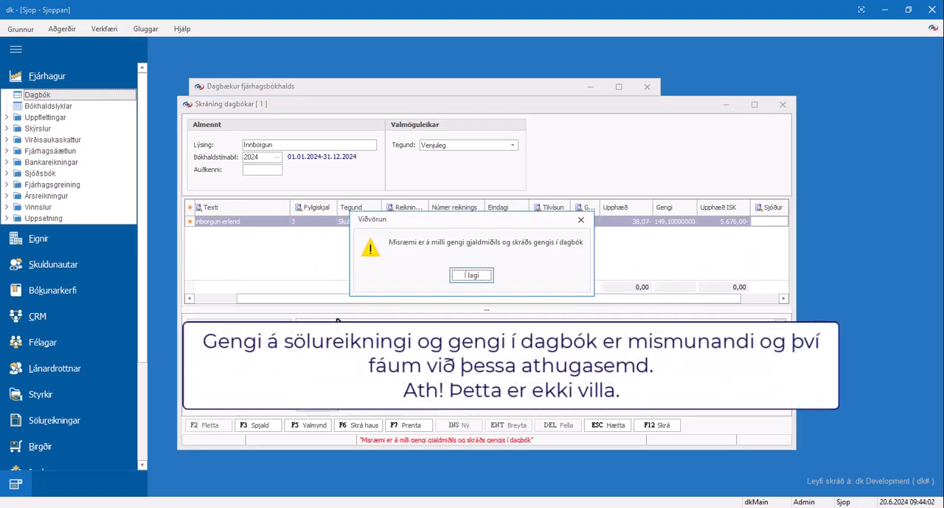
{"action": "key", "text": "Return"}
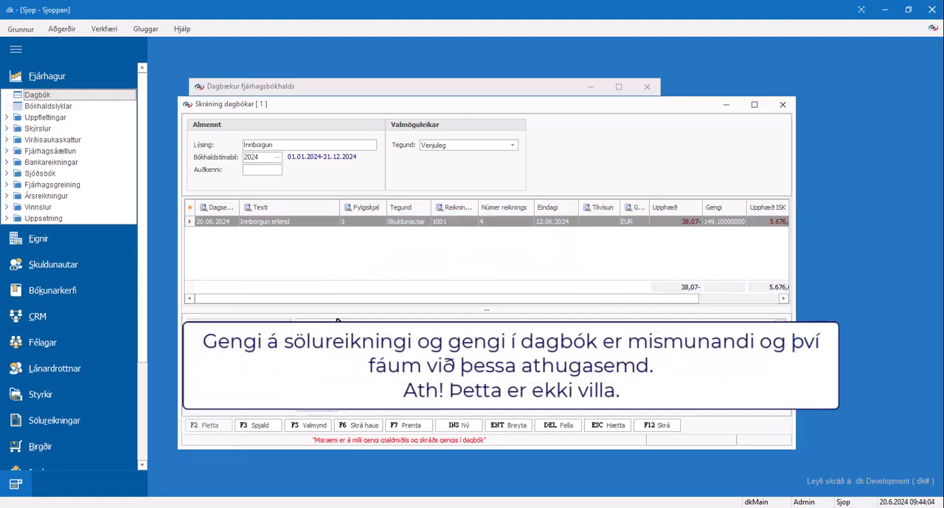
Step: Add a second line of type Fjárhagur with the same text and voucher, using ledger account 7840 (Gjaldeyrisreikningur EUR)
{"action": "key", "text": "Return"}
{"action": "key", "text": "Return"}
{"action": "key", "text": "Return"}
{"action": "type", "text": "Fjárhagur"}
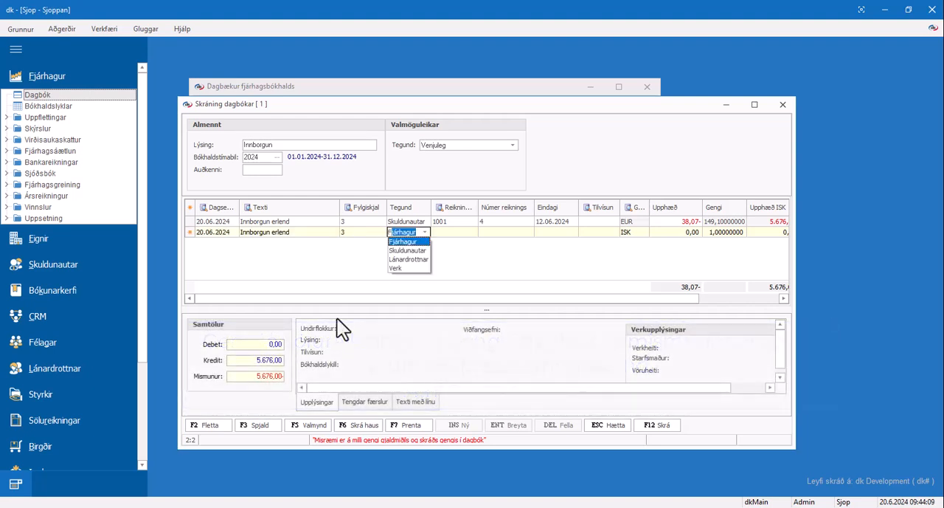
{"action": "key", "text": "Return"}
{"action": "key", "text": "Return"}
{"action": "key", "text": "F2"}
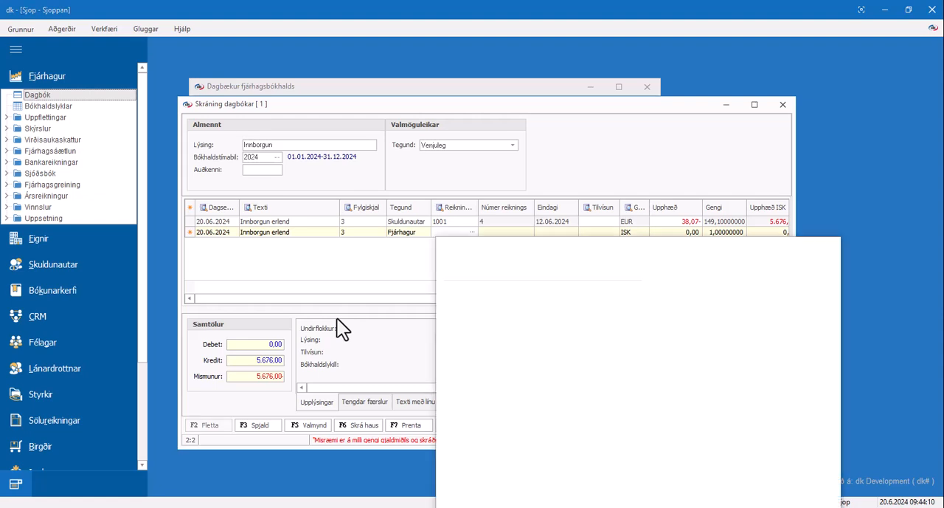
{"action": "type", "text": "7840"}
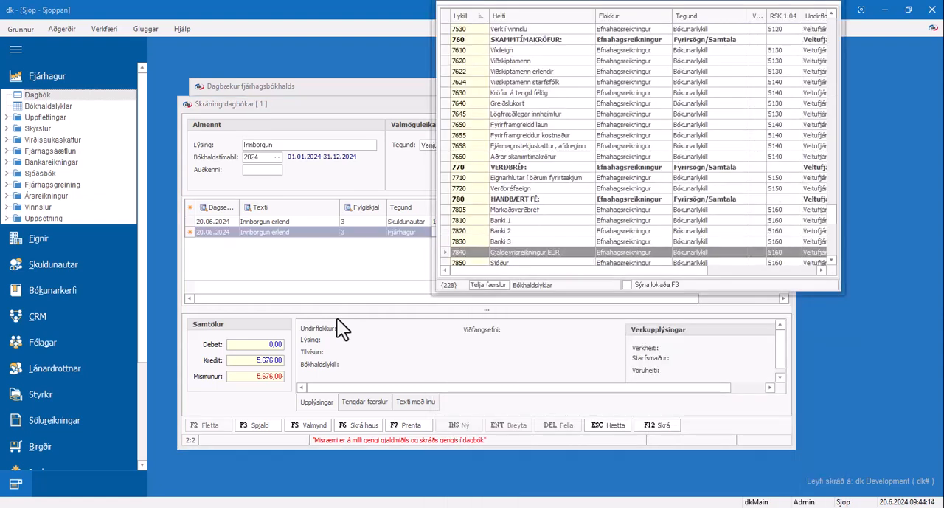
{"action": "key", "text": "Return"}
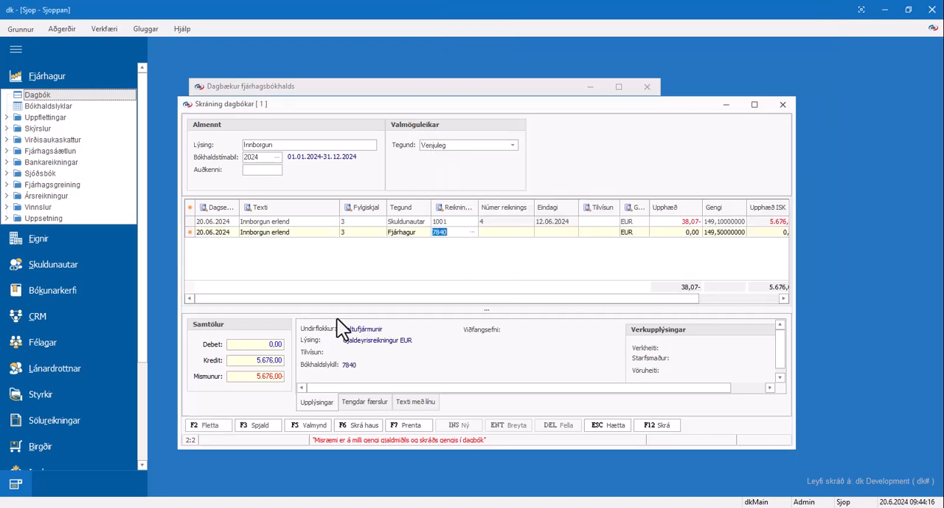
Step: Enter the amount 38,07 and exchange rate 149,1 on the ledger line, save it and discard the empty third line
{"action": "key", "text": "Return"}
{"action": "key", "text": "Return"}
{"action": "key", "text": "Return"}
{"action": "type", "text": "38,07"}
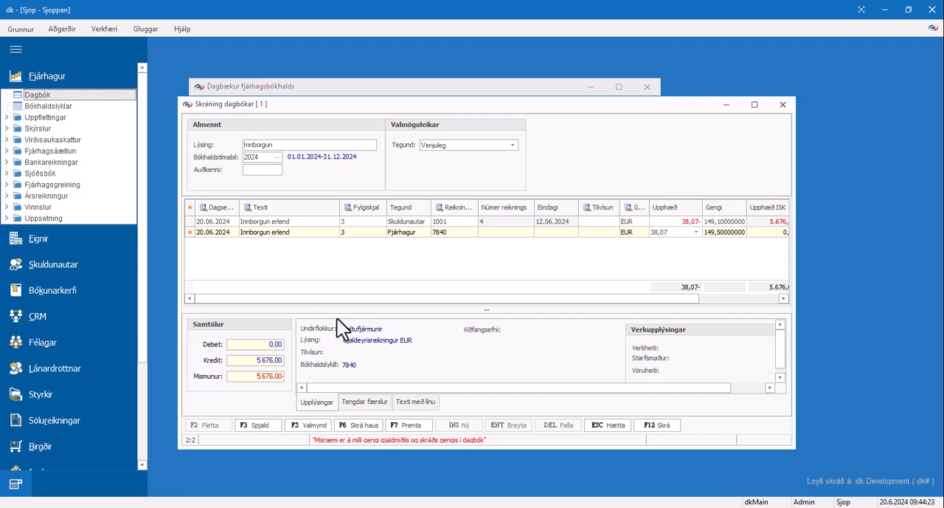
{"action": "key", "text": "Return"}
{"action": "type", "text": "149,1"}
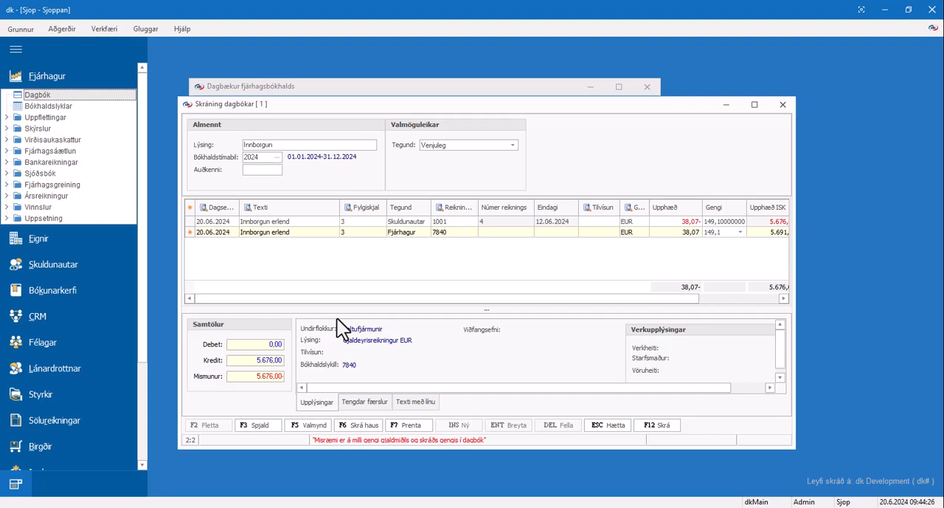
{"action": "key", "text": "Return"}
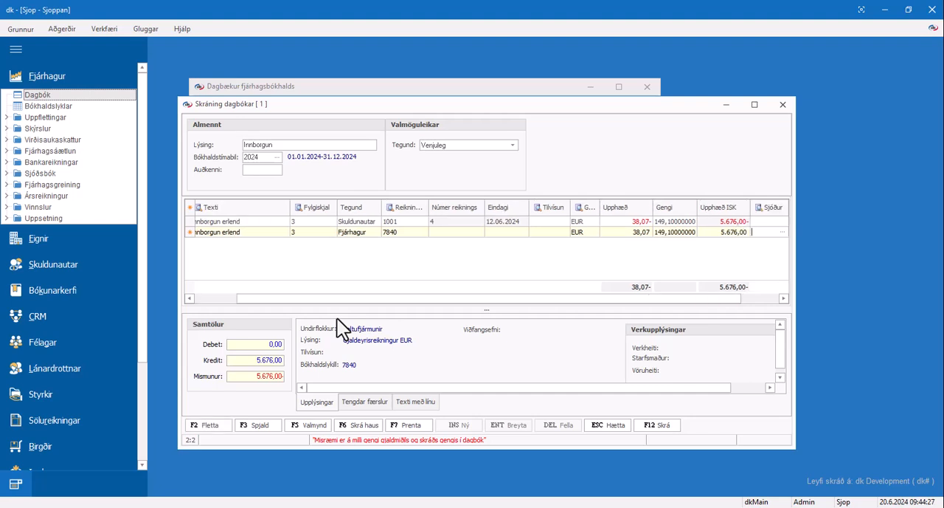
{"action": "key", "text": "Return"}
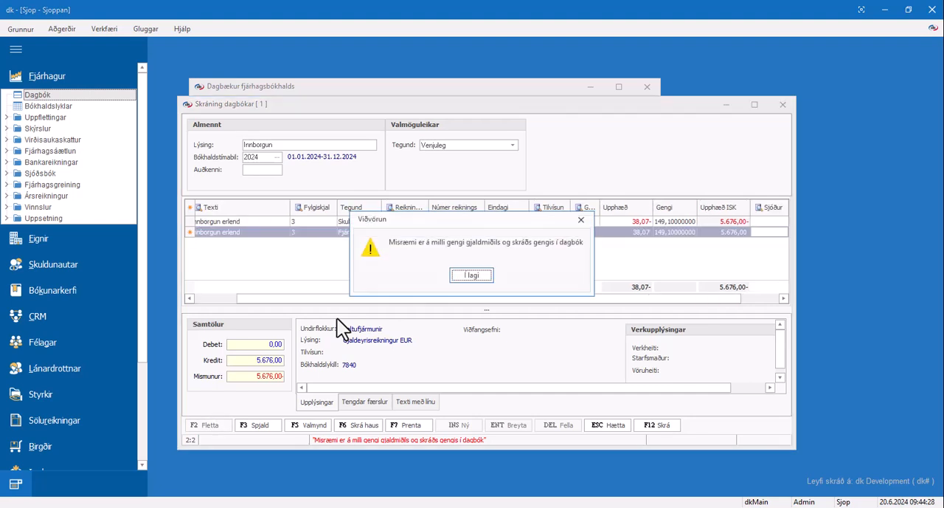
{"action": "key", "text": "Return"}
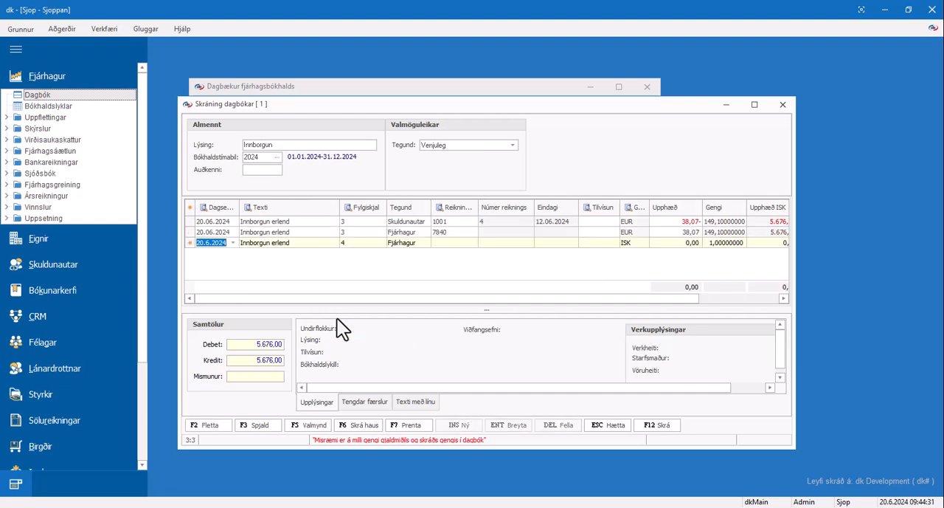
{"action": "key", "text": "Escape"}
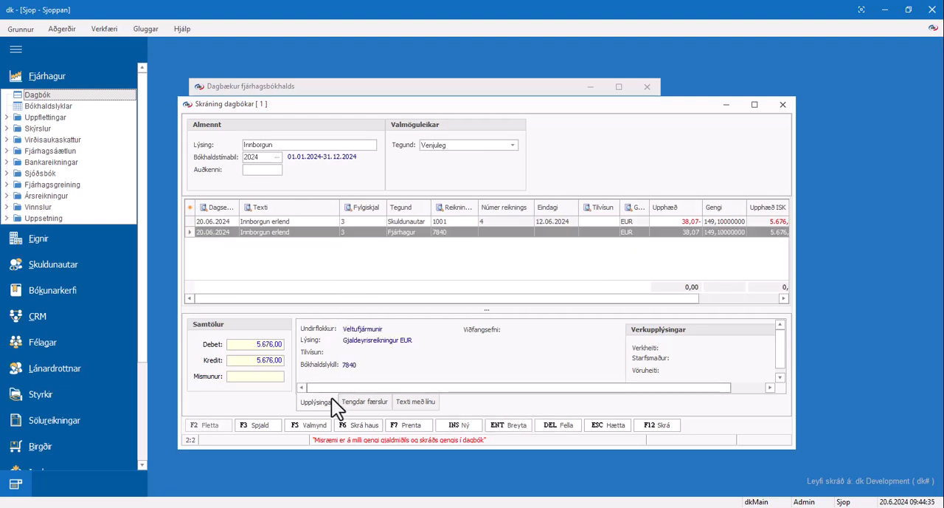
Step: Post the journal with Uppfæra skráningu and close the journal overview
{"action": "left_click", "coordinate": [325, 428]}
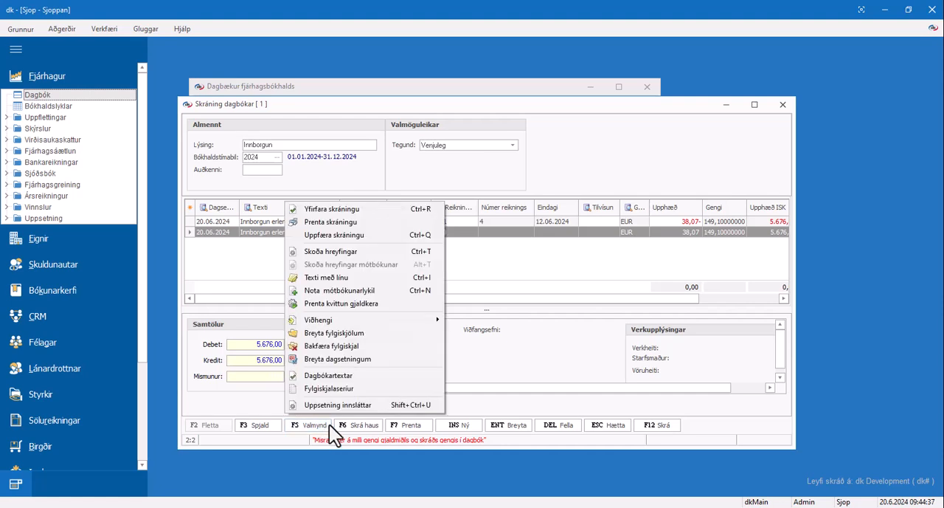
{"action": "left_click", "coordinate": [402, 236]}
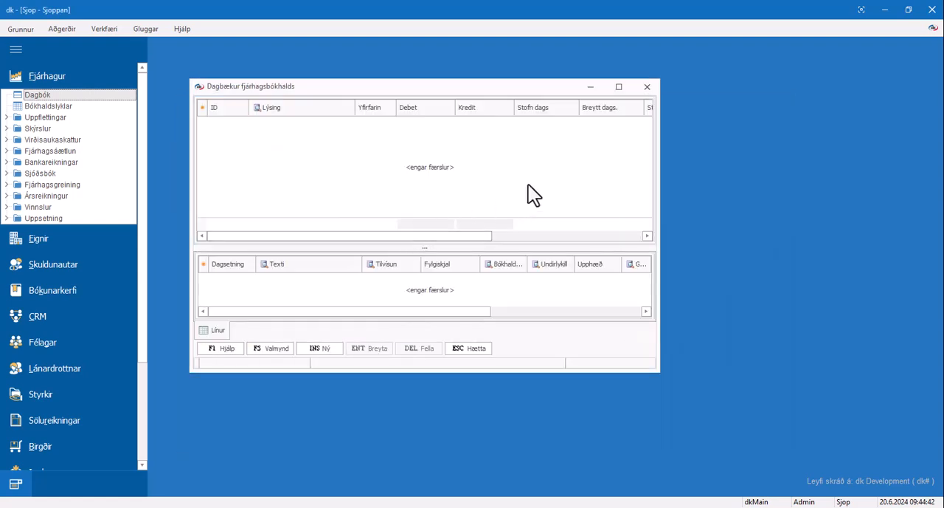
{"action": "left_click", "coordinate": [646, 88]}
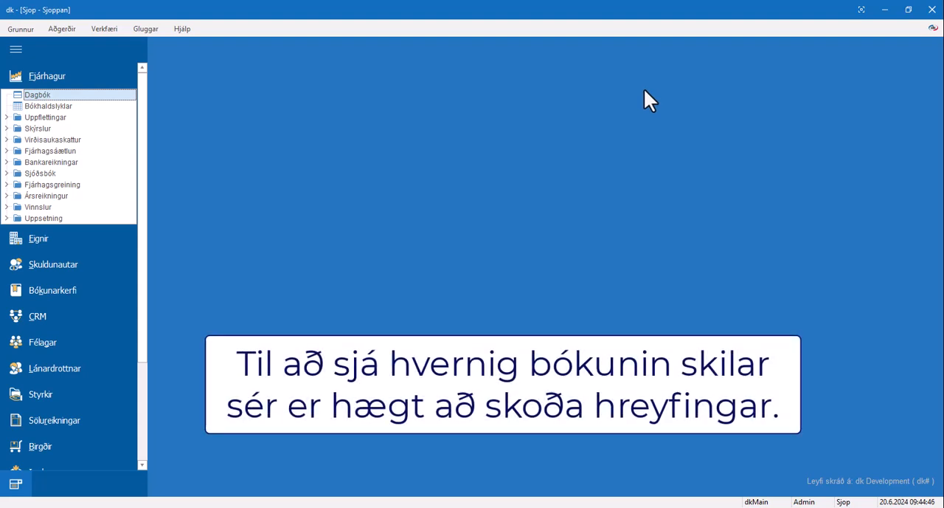
Step: Open the Hreyfingar transaction lookup for debtors (Skuldunautar)
{"action": "left_click", "coordinate": [117, 77]}
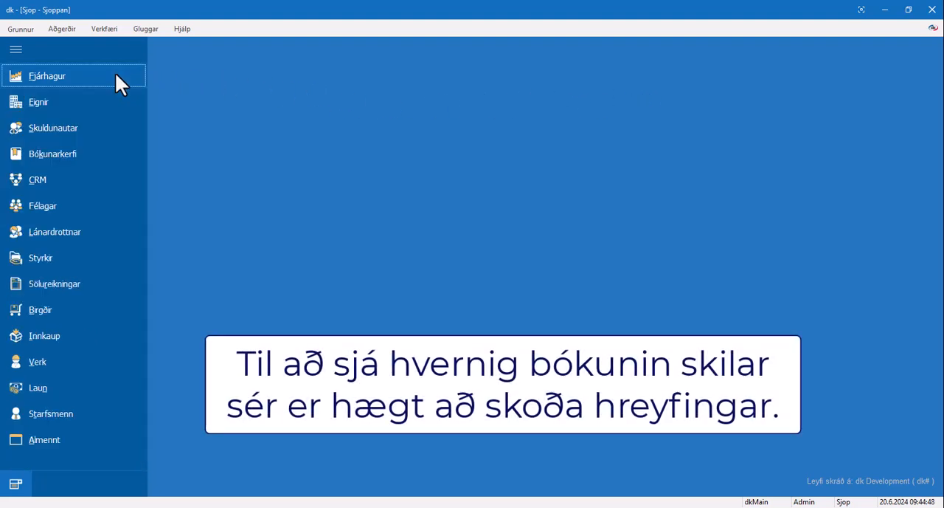
{"action": "left_click", "coordinate": [103, 127]}
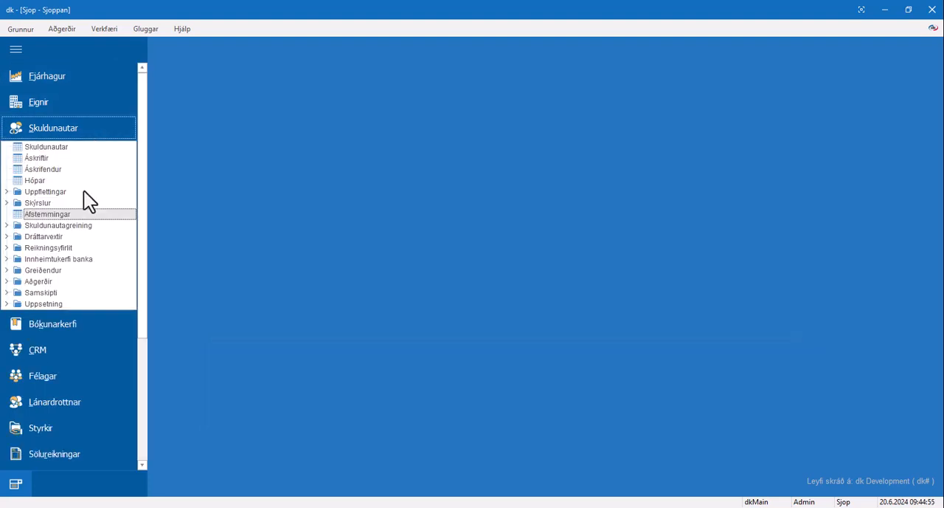
{"action": "double_click", "coordinate": [83, 190]}
{"action": "left_click", "coordinate": [80, 202]}
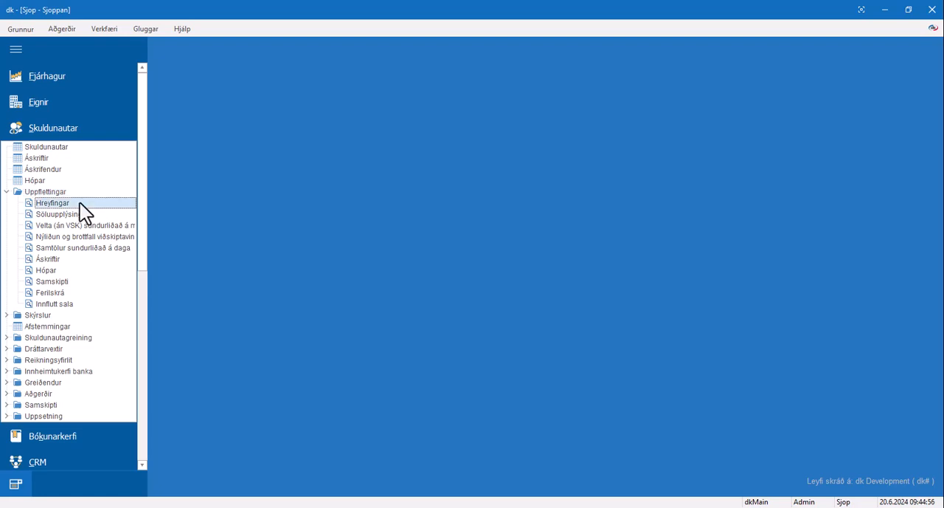
{"action": "double_click", "coordinate": [80, 202]}
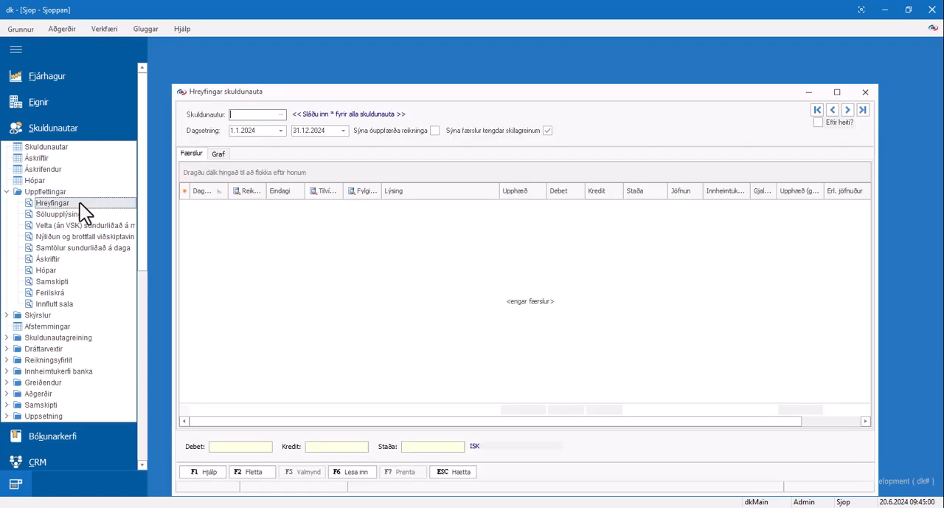
Step: List the 2024 transactions of "Erlendur viðskiptavinur EUR", examine the foreign and ISK balances, and close the lookup
{"action": "left_click", "coordinate": [281, 114]}
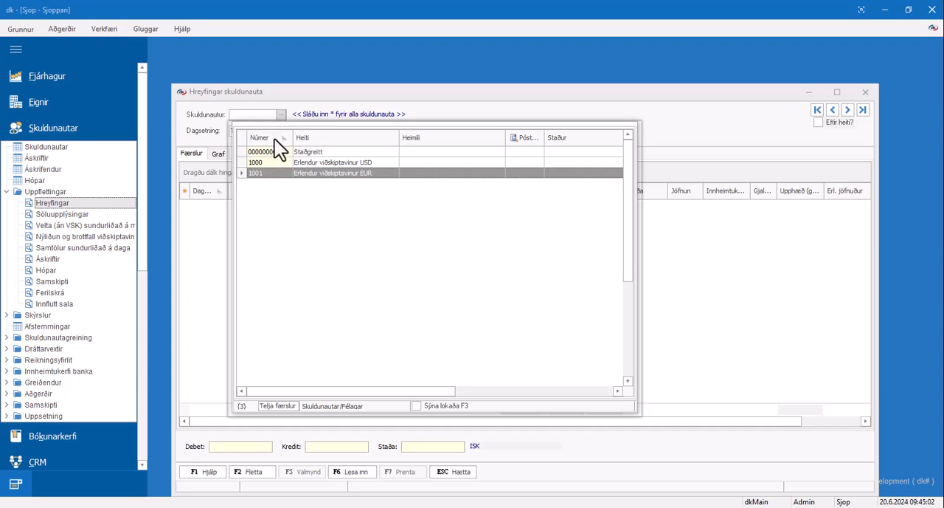
{"action": "left_click", "coordinate": [269, 173]}
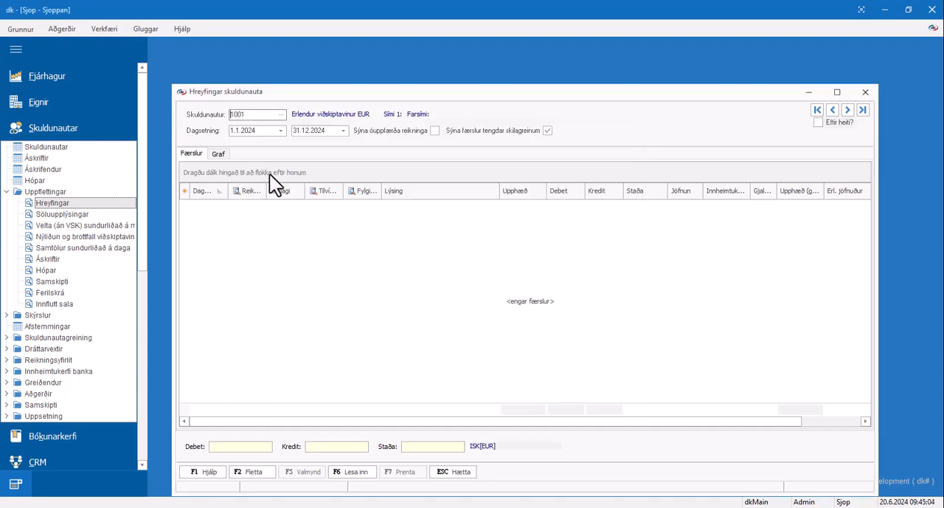
{"action": "left_click", "coordinate": [367, 474]}
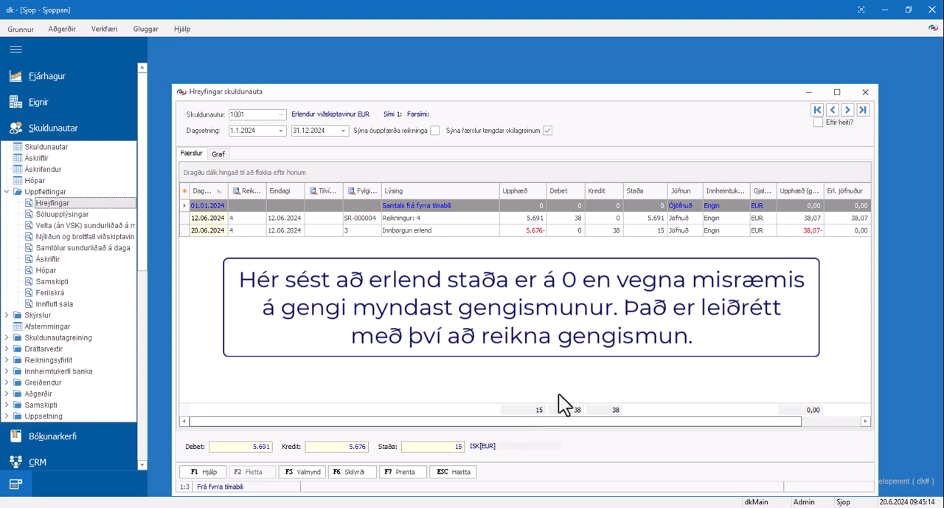
{"action": "left_click", "coordinate": [866, 93]}
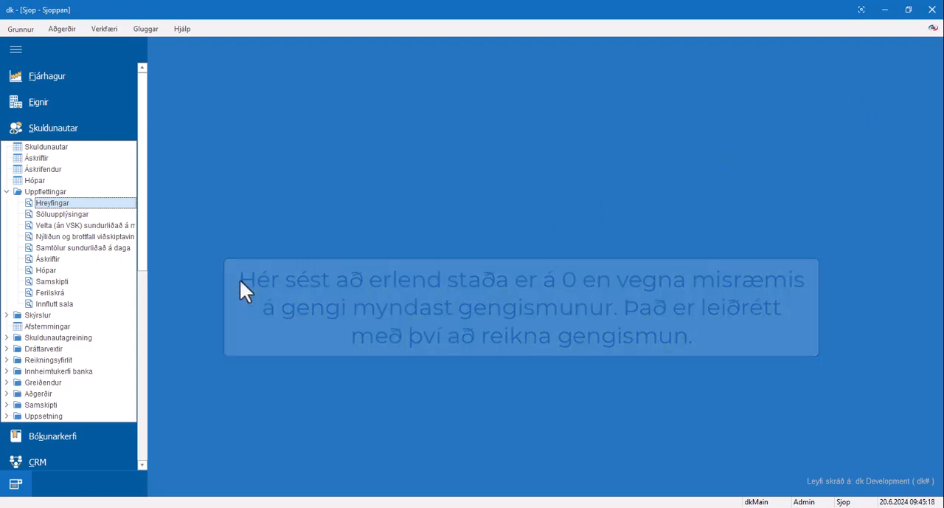
Step: Open the Gjaldmiðlar currency list in the Almennt module
{"action": "left_click_drag", "start_coordinate": [142, 236], "coordinate": [126, 451]}
{"action": "left_click", "coordinate": [87, 457]}
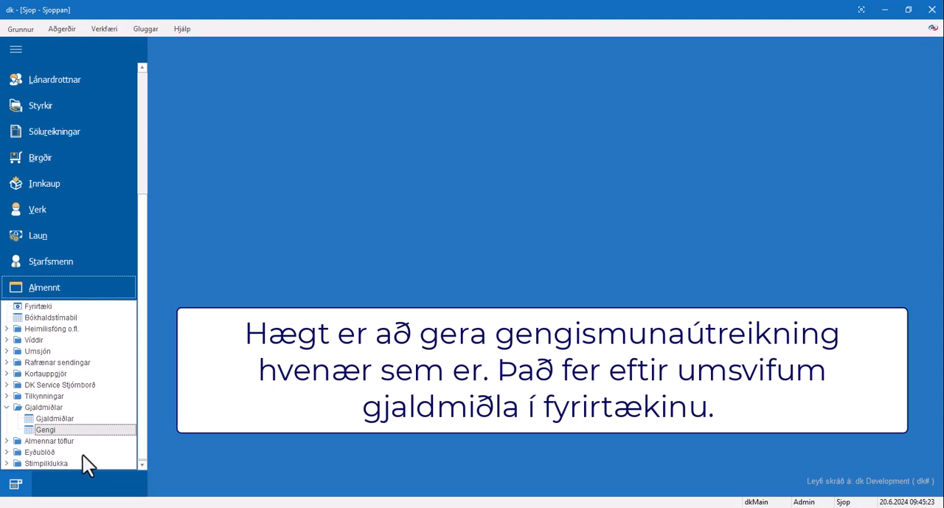
{"action": "double_click", "coordinate": [78, 420]}
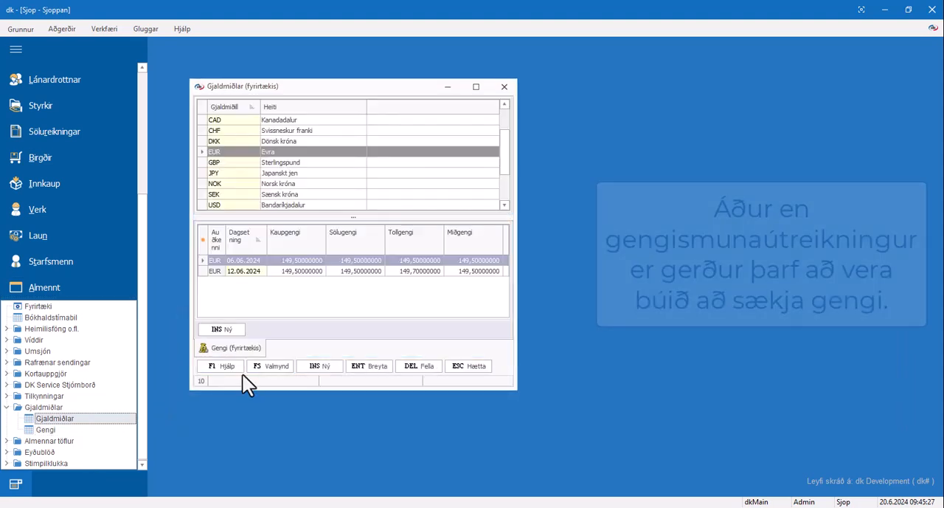
Step: Fetch the exchange rates for 20.06.2024 from Seðlabankinn with Sækja gengi, and close the currency list
{"action": "left_click", "coordinate": [273, 366]}
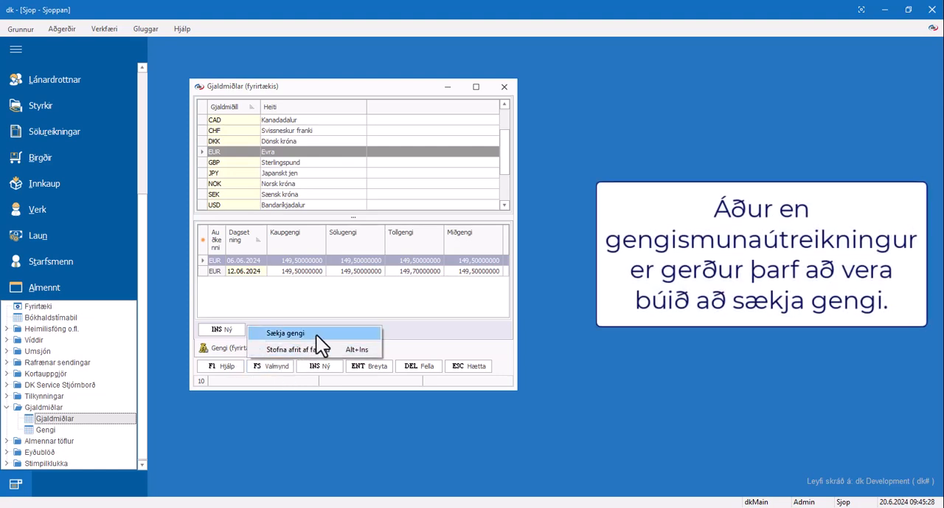
{"action": "left_click", "coordinate": [317, 334]}
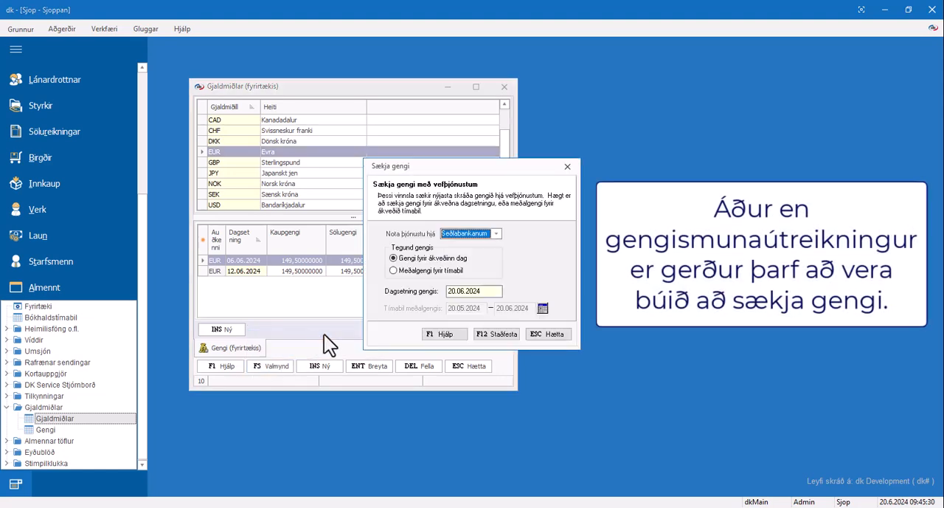
{"action": "left_click", "coordinate": [515, 334]}
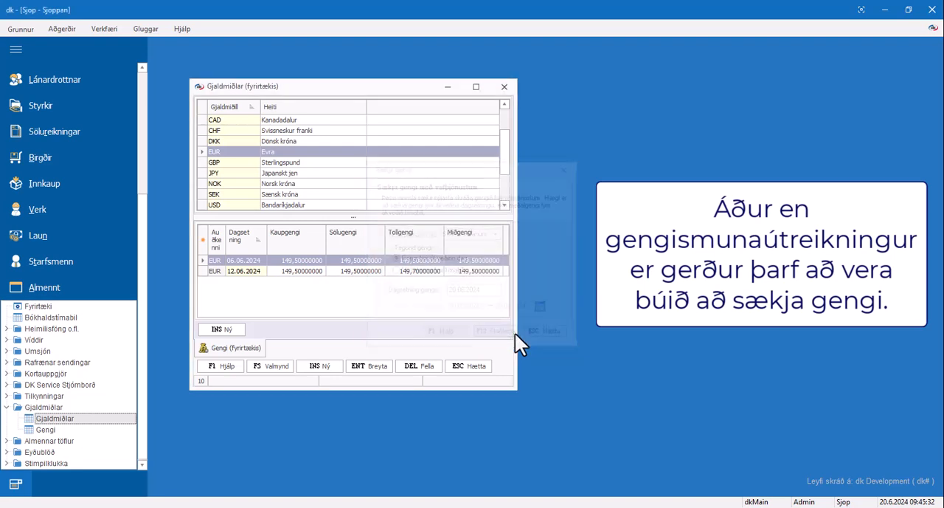
{"action": "left_click", "coordinate": [474, 277]}
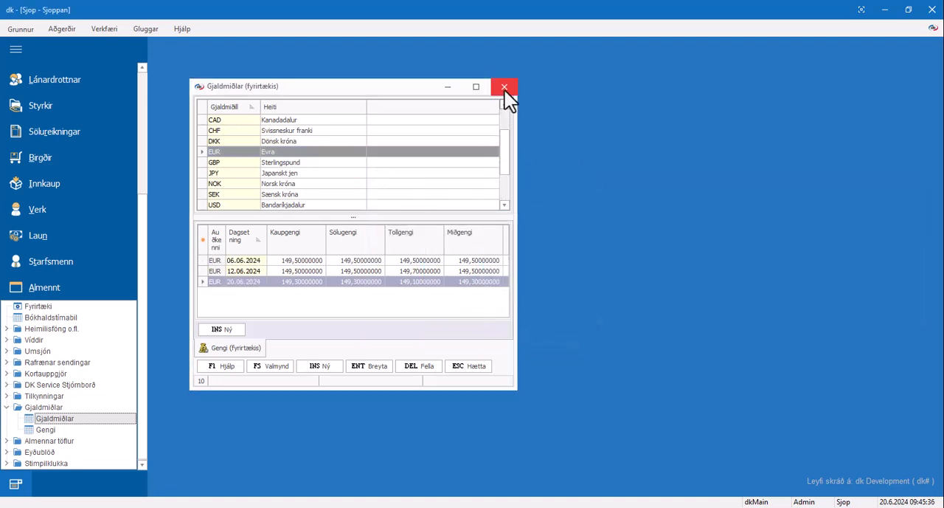
{"action": "left_click", "coordinate": [504, 88]}
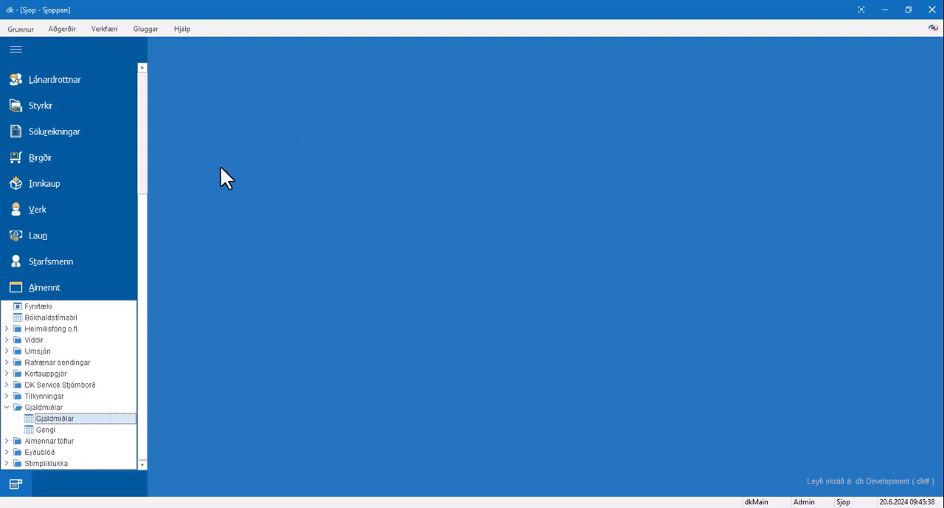
Step: Open the Reikna gengismun process for exchange differences under Vinnslur in Fjárhagur
{"action": "left_click_drag", "start_coordinate": [139, 218], "coordinate": [154, 79]}
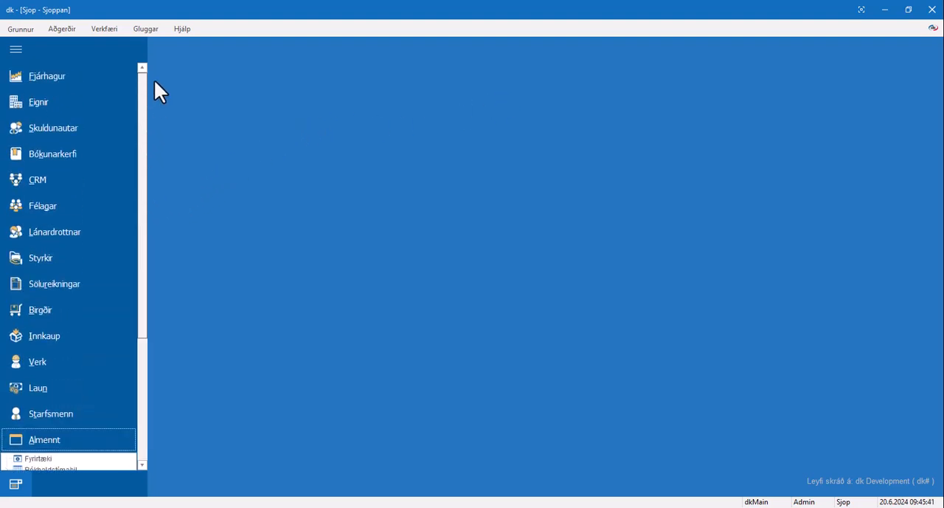
{"action": "left_click", "coordinate": [106, 77]}
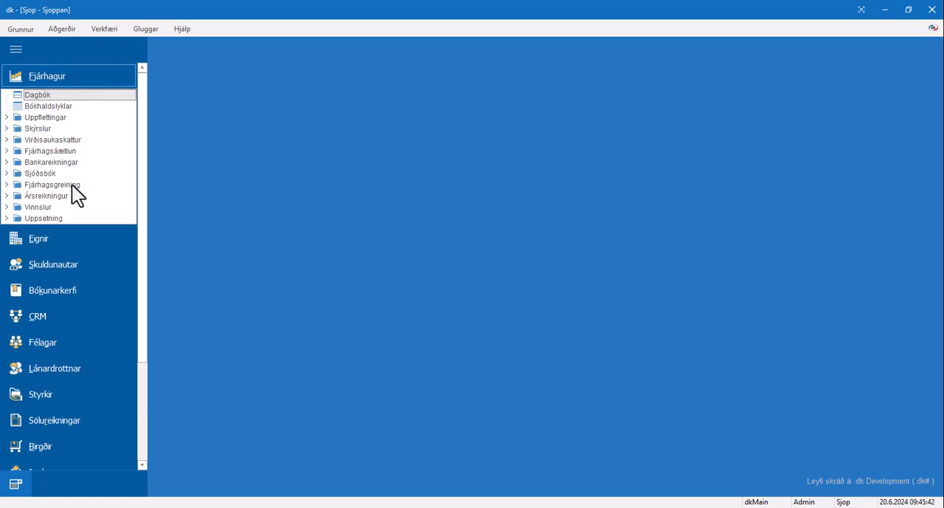
{"action": "left_click", "coordinate": [69, 207]}
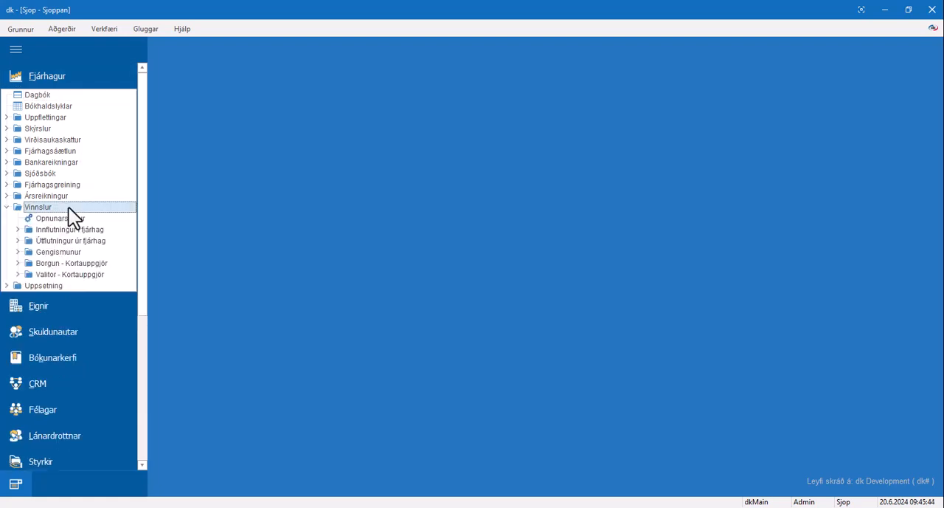
{"action": "left_click", "coordinate": [78, 251]}
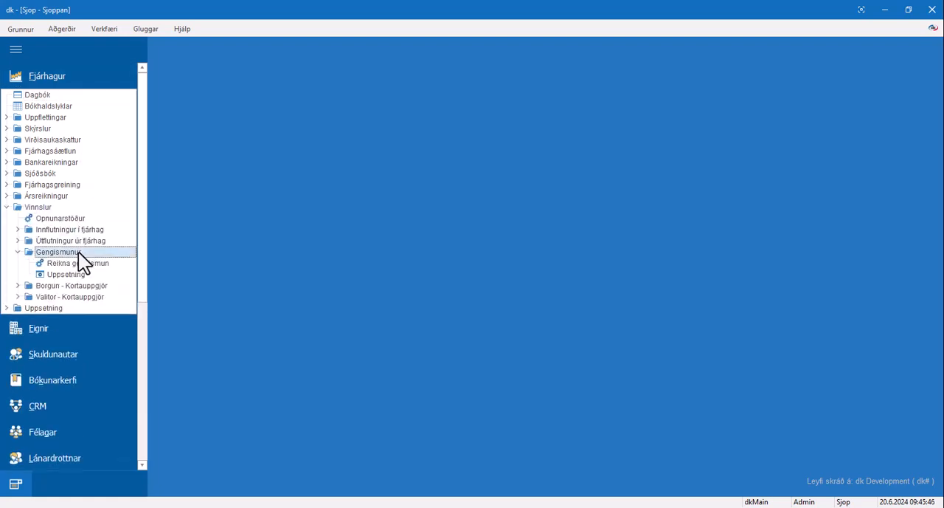
{"action": "double_click", "coordinate": [104, 264]}
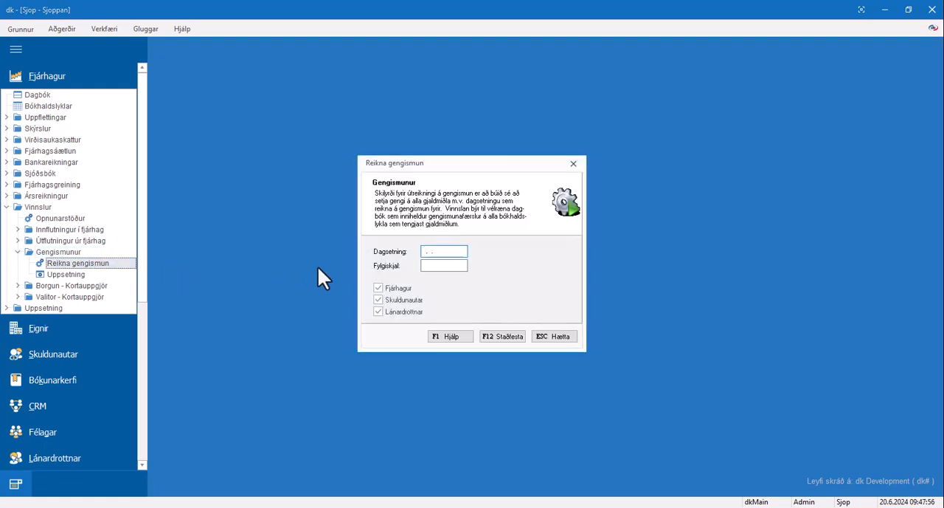
Step: Calculate the exchange difference with date 20.06.2024 and voucher G1, and acknowledge the completed run
{"action": "type", "text": "20.06.2024"}
{"action": "type", "text": "G1"}
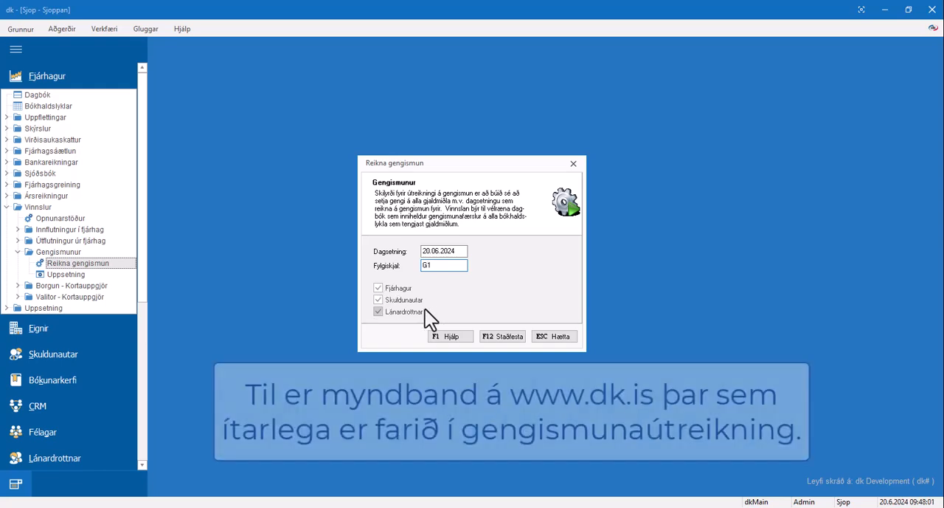
{"action": "left_click", "coordinate": [502, 335]}
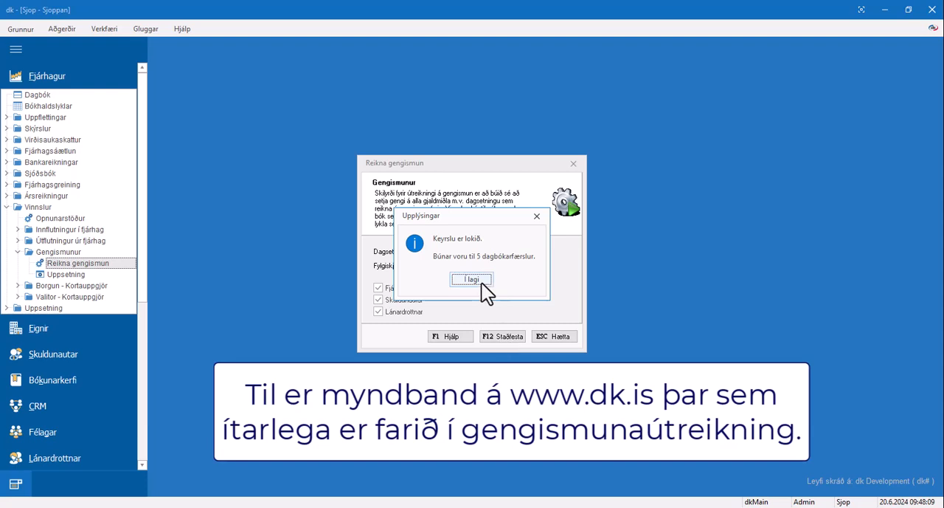
{"action": "left_click", "coordinate": [481, 281]}
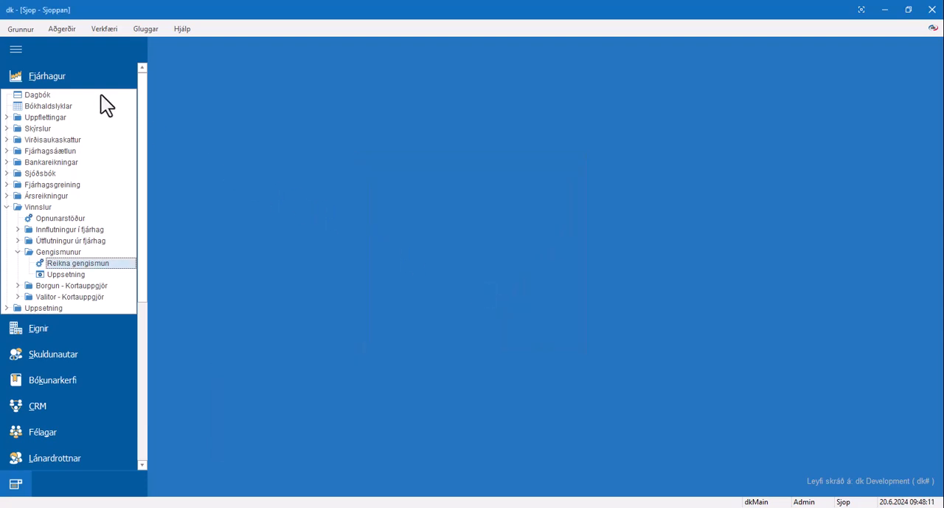
Step: Open the 20.06.2024 exchange difference journal in Dagbók, post it with Uppfæra skráningu and close the journal overview
{"action": "double_click", "coordinate": [101, 95]}
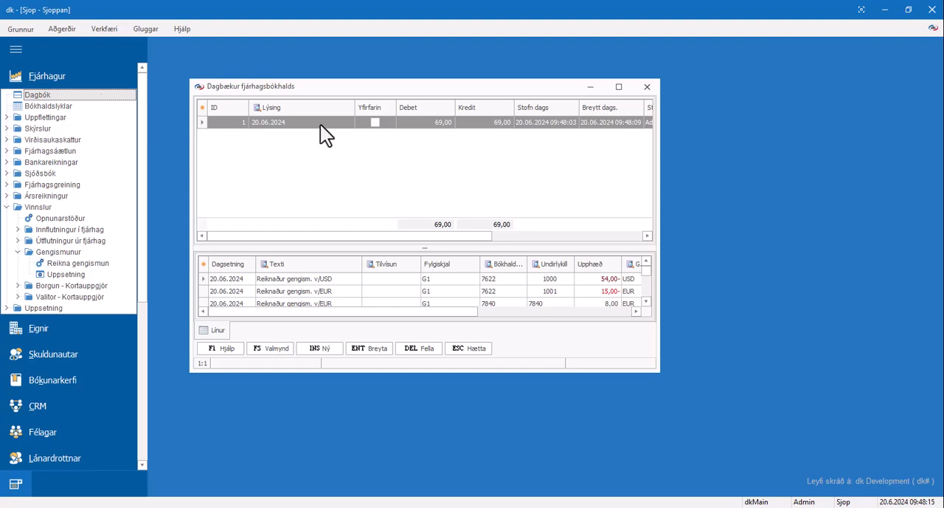
{"action": "double_click", "coordinate": [320, 123]}
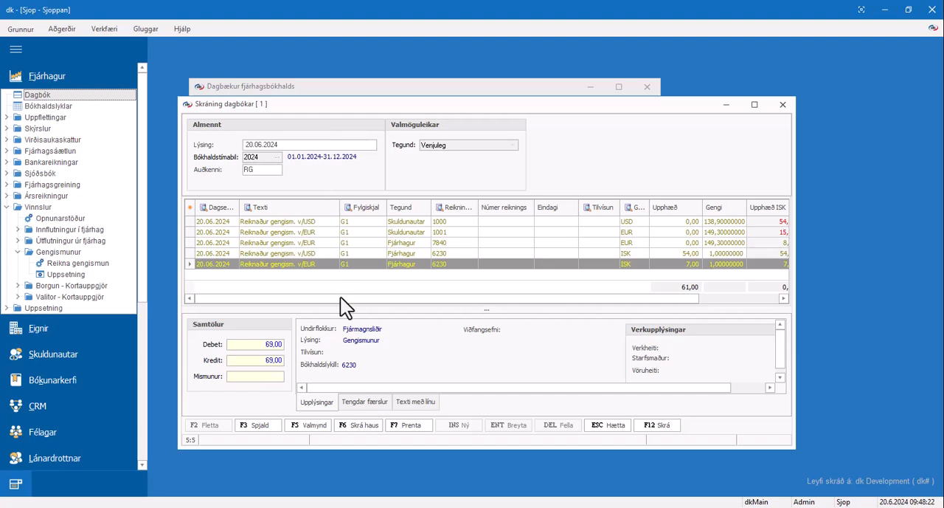
{"action": "left_click", "coordinate": [326, 428]}
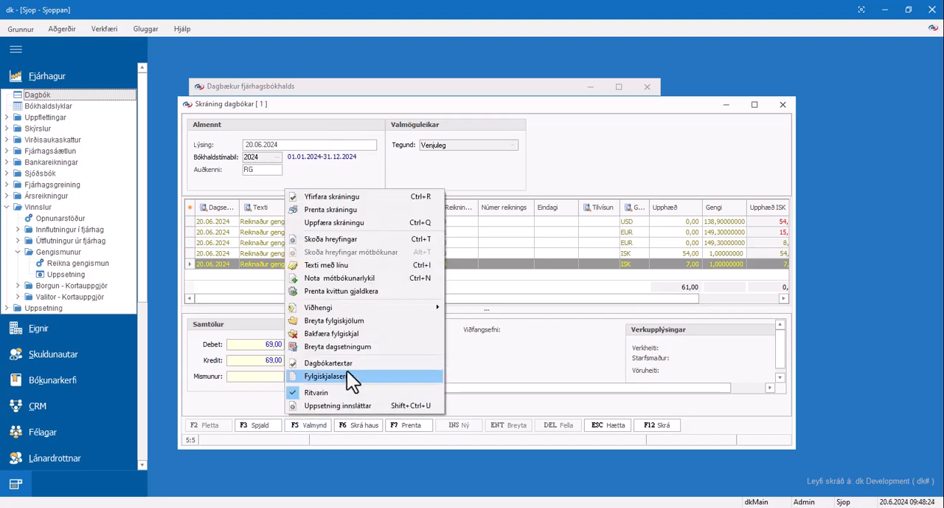
{"action": "left_click", "coordinate": [370, 225]}
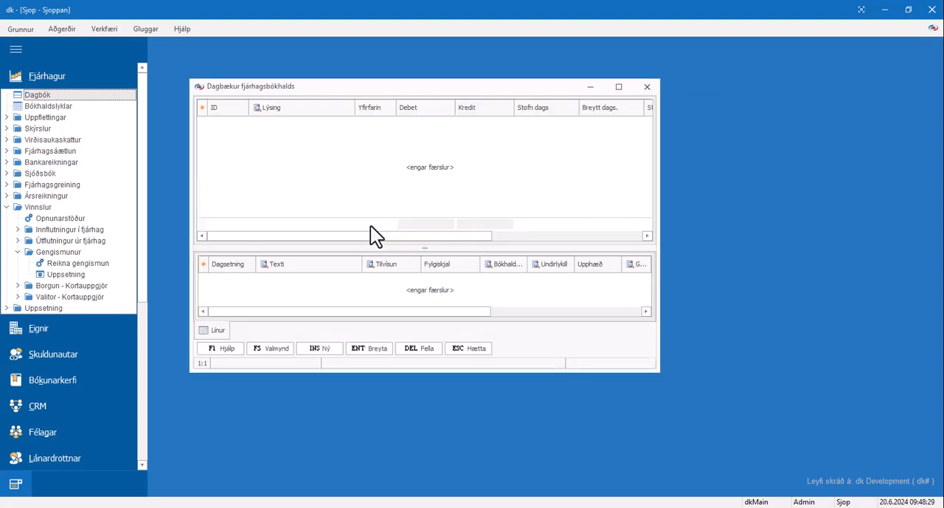
{"action": "left_click", "coordinate": [647, 87]}
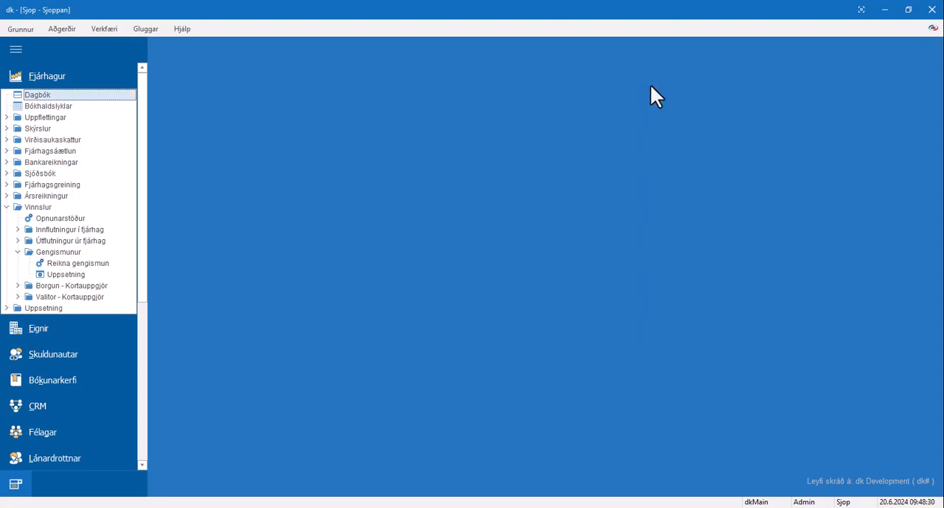
Step: List the 2024 debtor transactions (Hreyfingar) of "Erlendur viðskiptavinur EUR", check the exchange difference correction and balance, and close the lookup
{"action": "left_click", "coordinate": [94, 351]}
{"action": "left_click", "coordinate": [96, 203]}
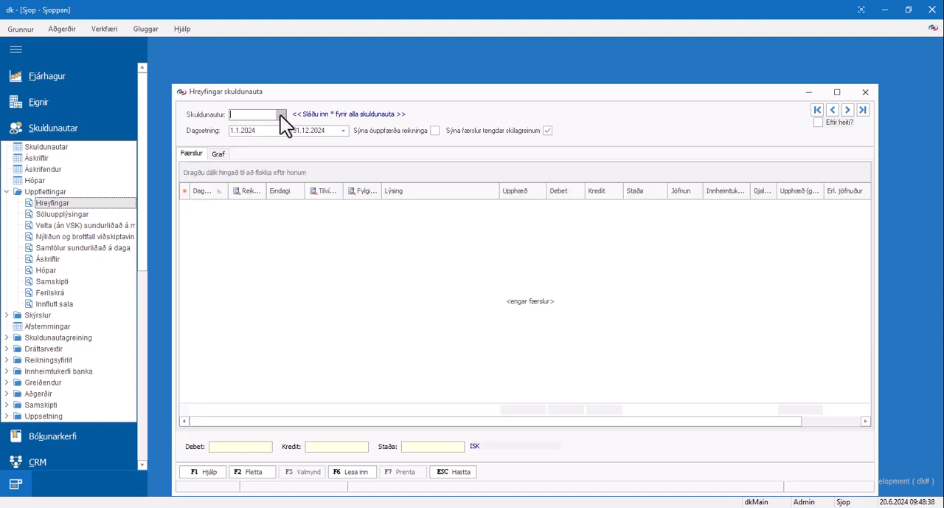
{"action": "left_click", "coordinate": [281, 114]}
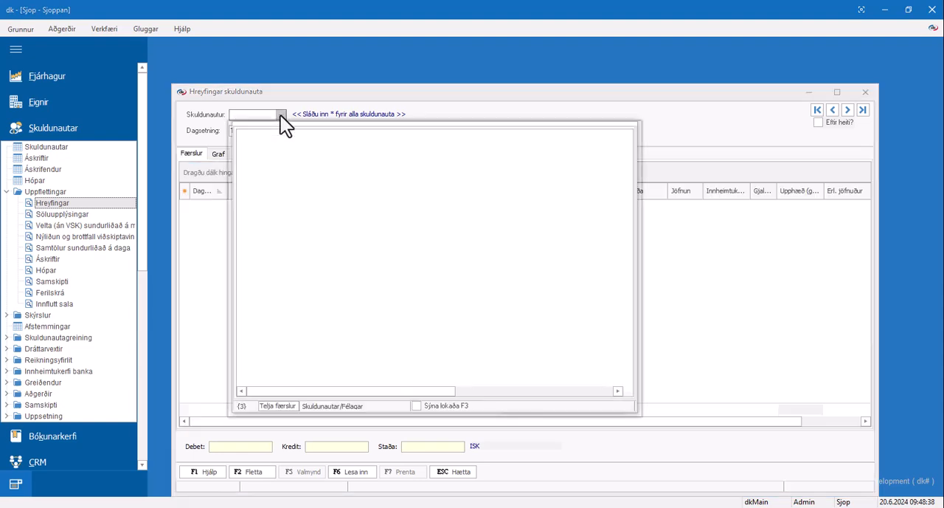
{"action": "double_click", "coordinate": [277, 174]}
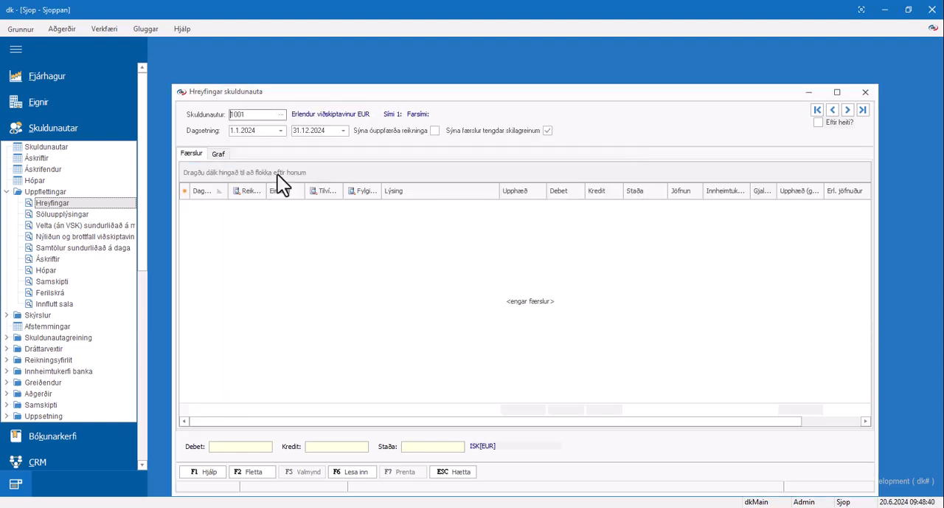
{"action": "left_click", "coordinate": [365, 476]}
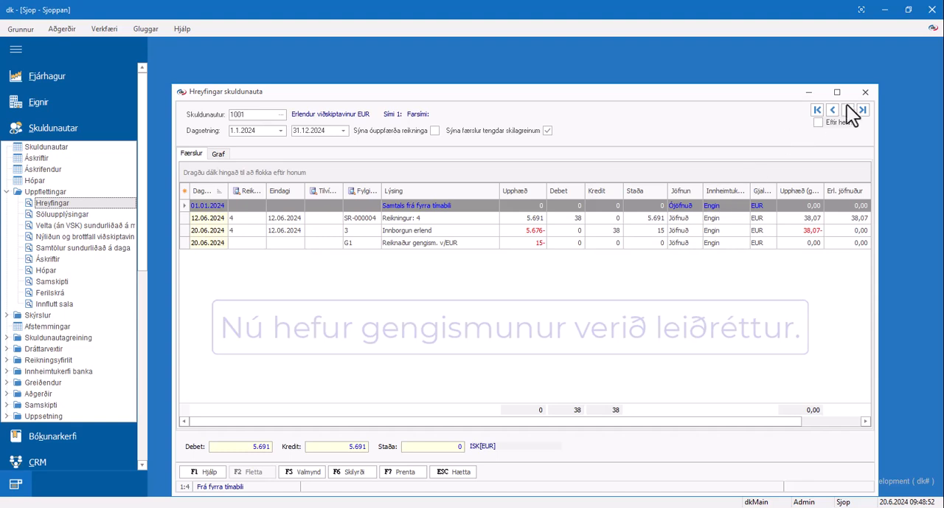
{"action": "left_click", "coordinate": [866, 93]}
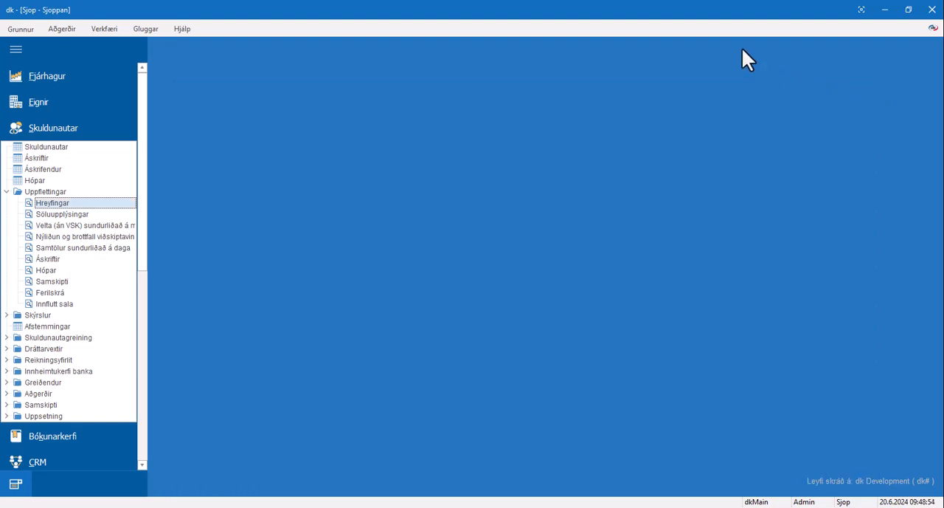